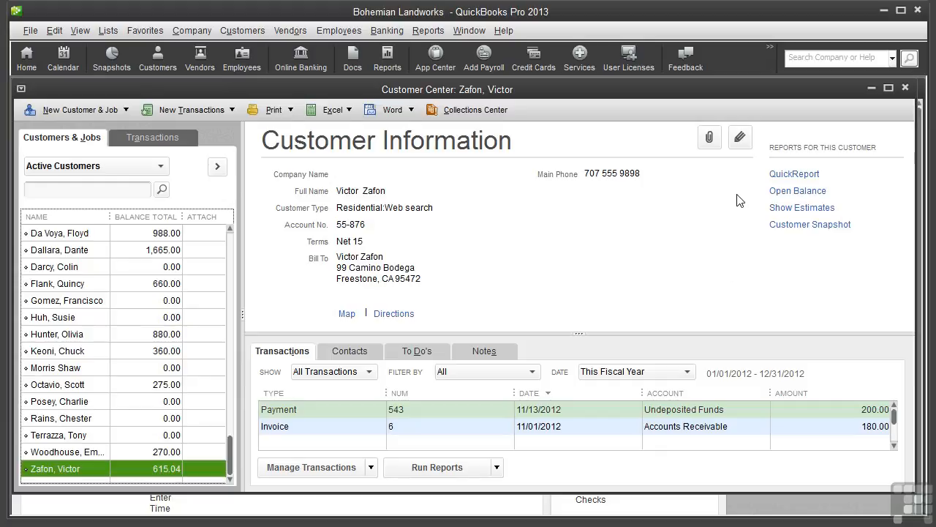
Open the Edit Customer window for the customer with the 615.04 balance.
click(739, 139)
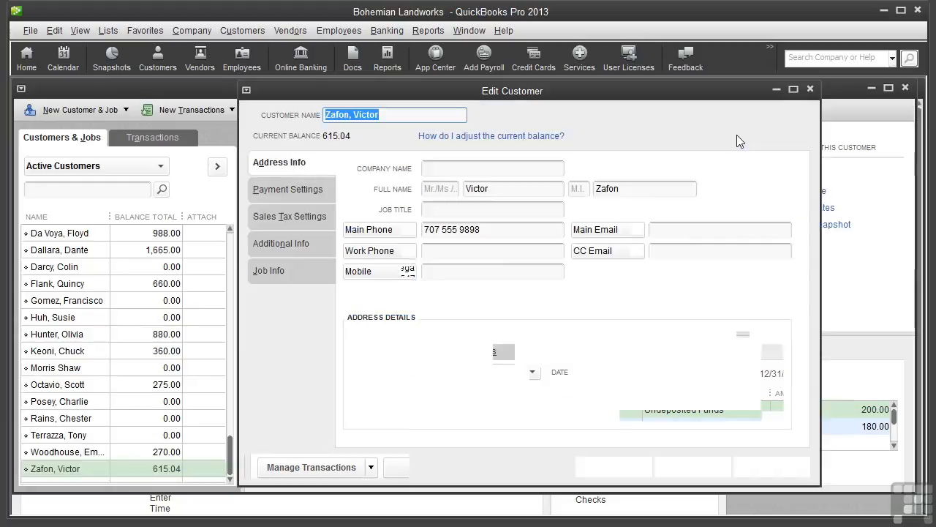
Enter the customer's main e-mail address, review Payment Settings and Additional Info, and save.
click(660, 229)
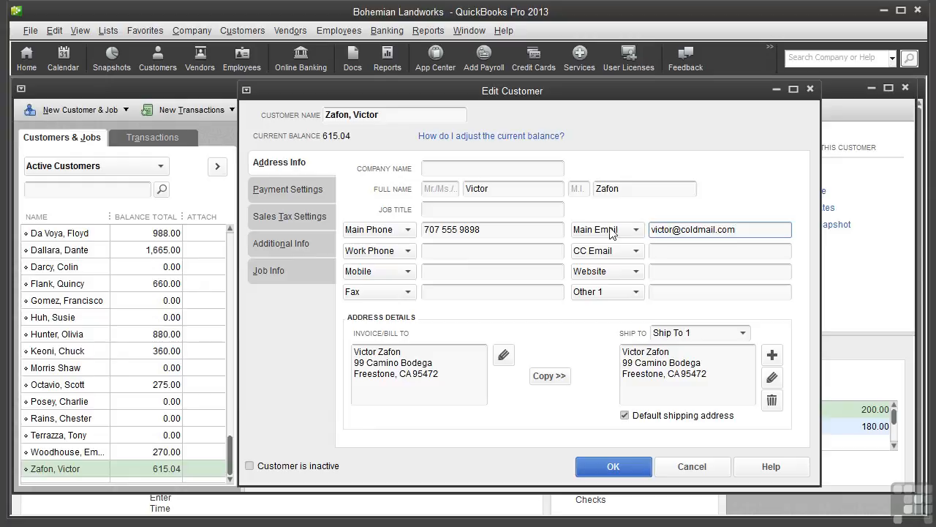
click(297, 191)
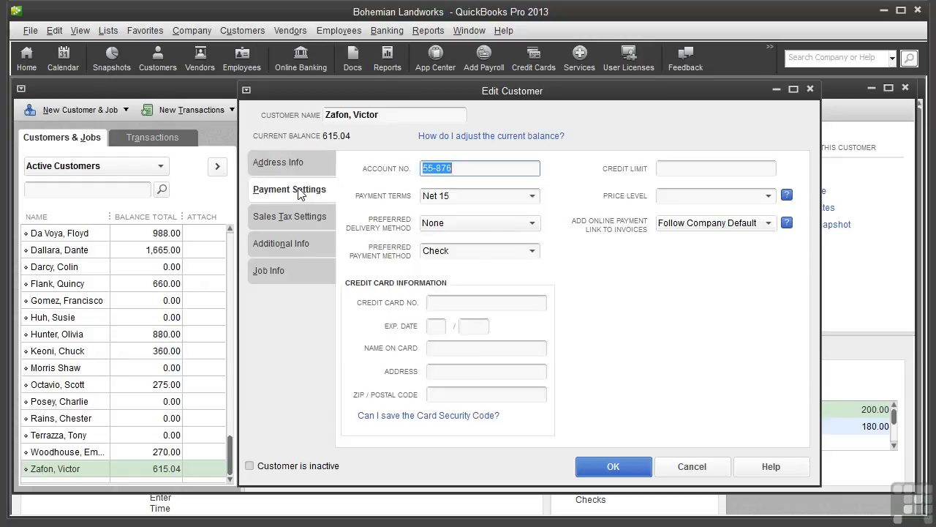
click(289, 243)
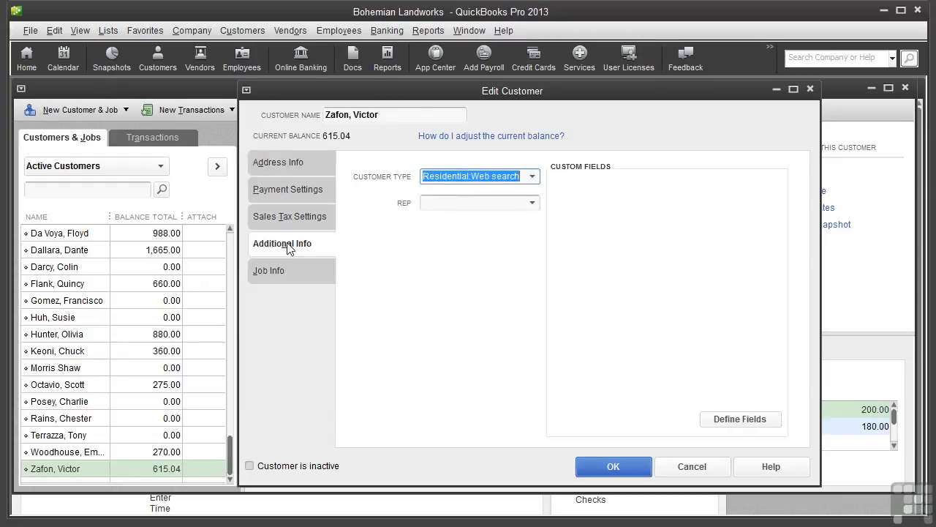
click(619, 466)
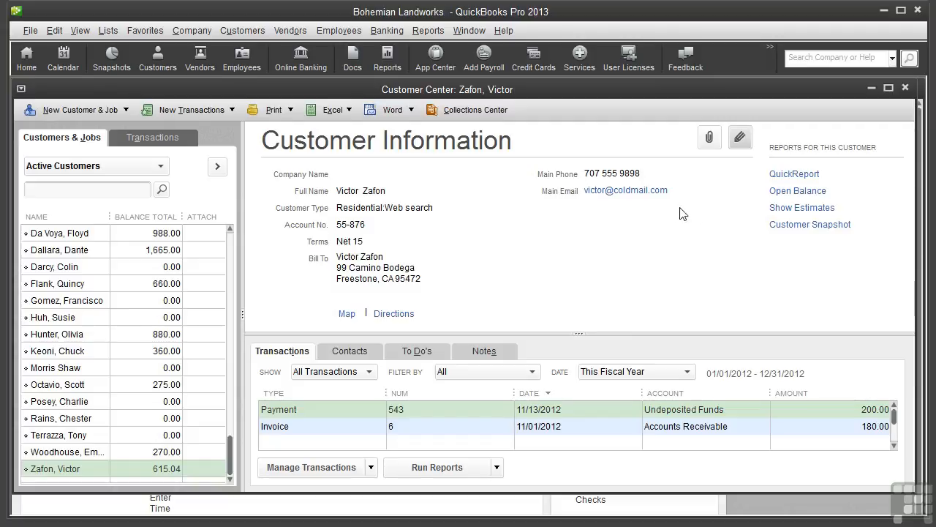
click(798, 191)
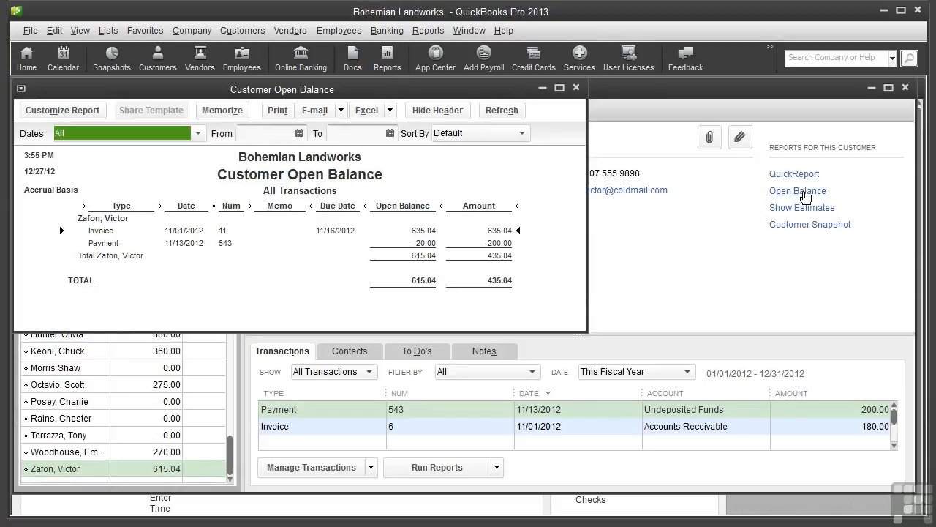
click(575, 89)
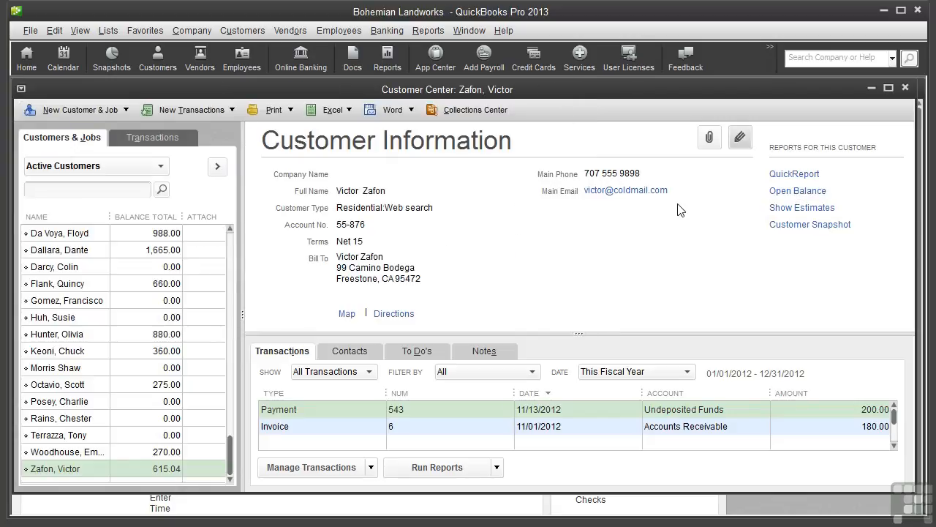
click(802, 229)
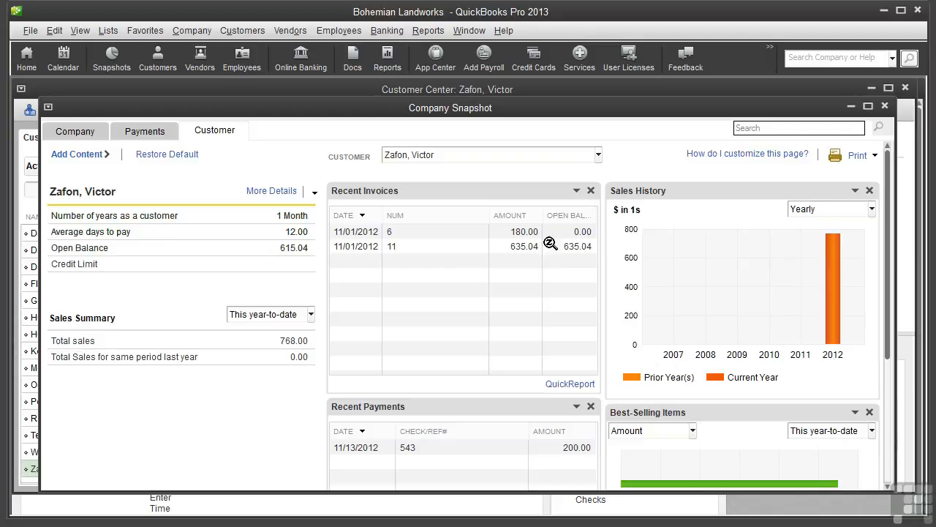
drag(885, 242, 910, 368)
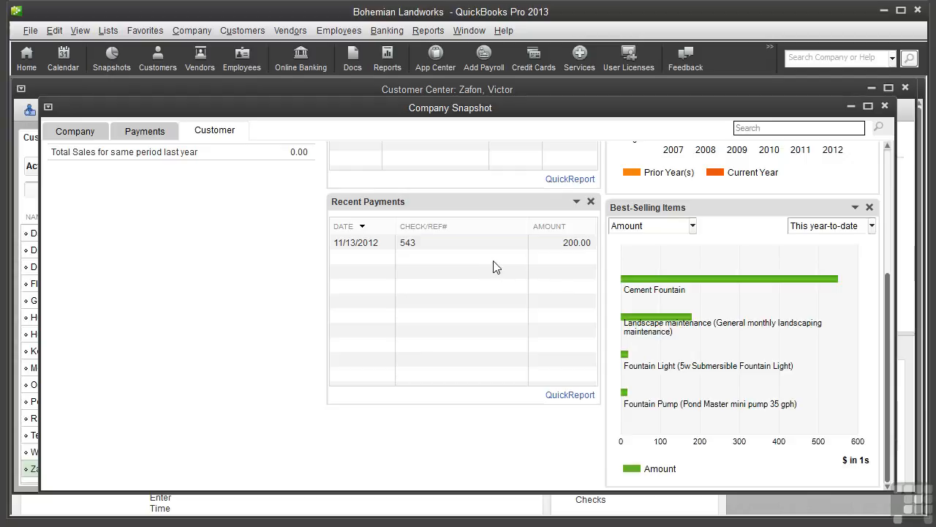
click(885, 107)
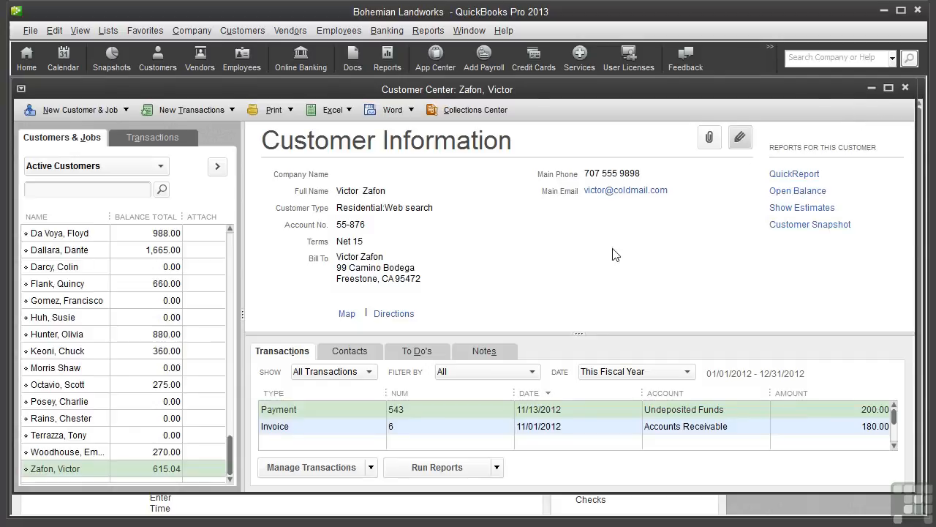
Select Terrazza Cooking School and filter its transactions from Invoices to Received Payments.
click(91, 437)
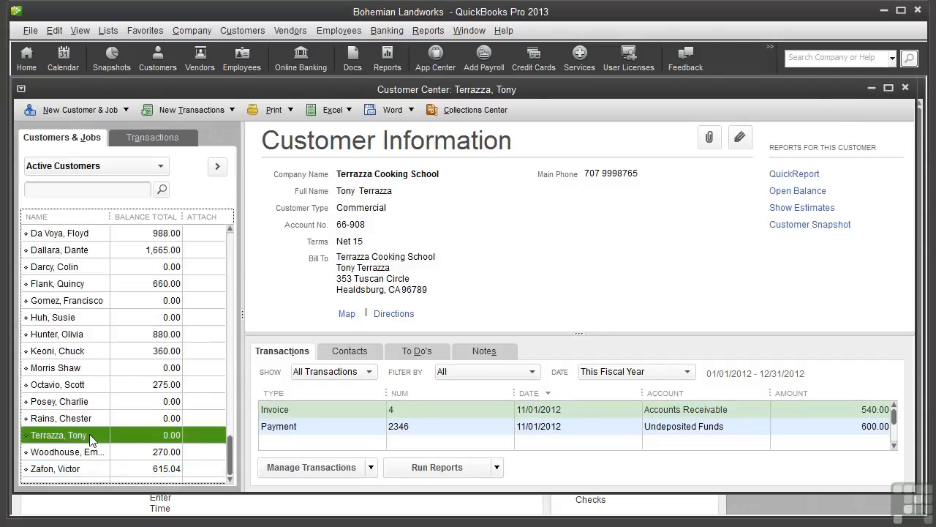
click(287, 354)
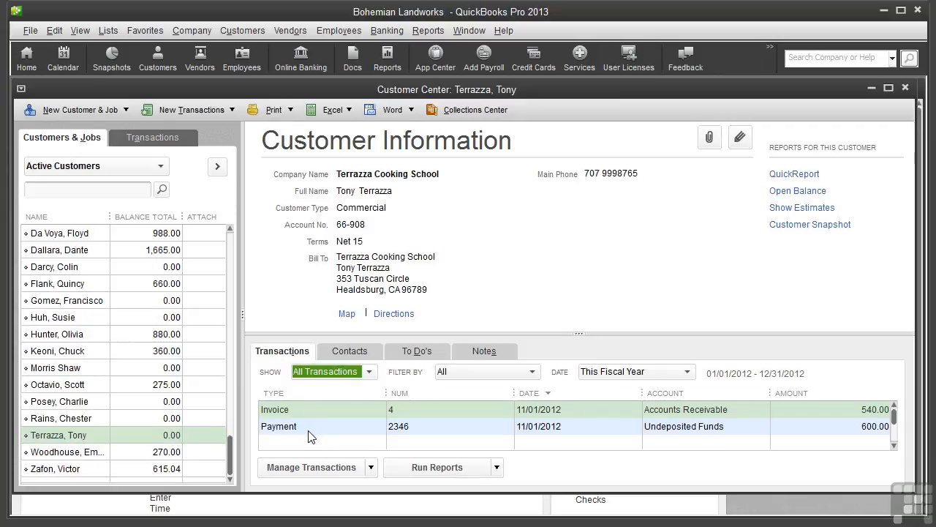
click(370, 373)
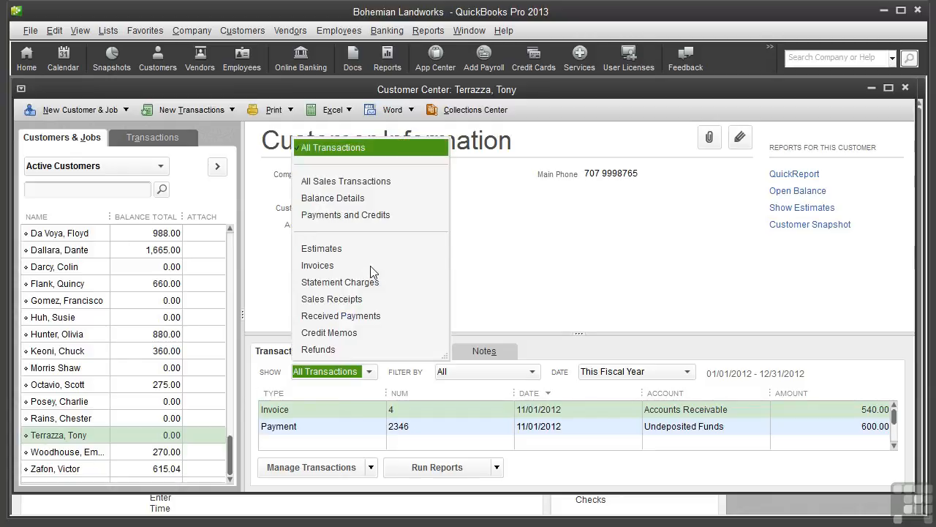
click(370, 267)
click(370, 371)
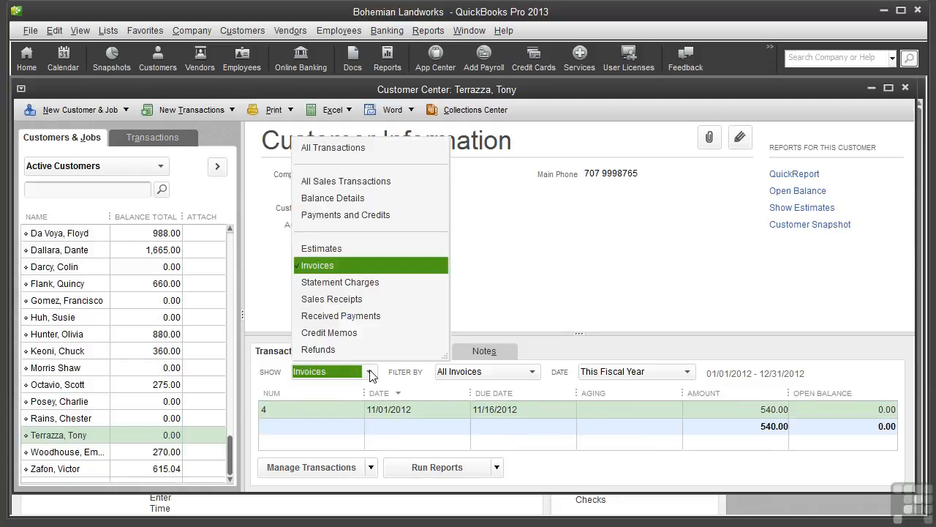
click(354, 315)
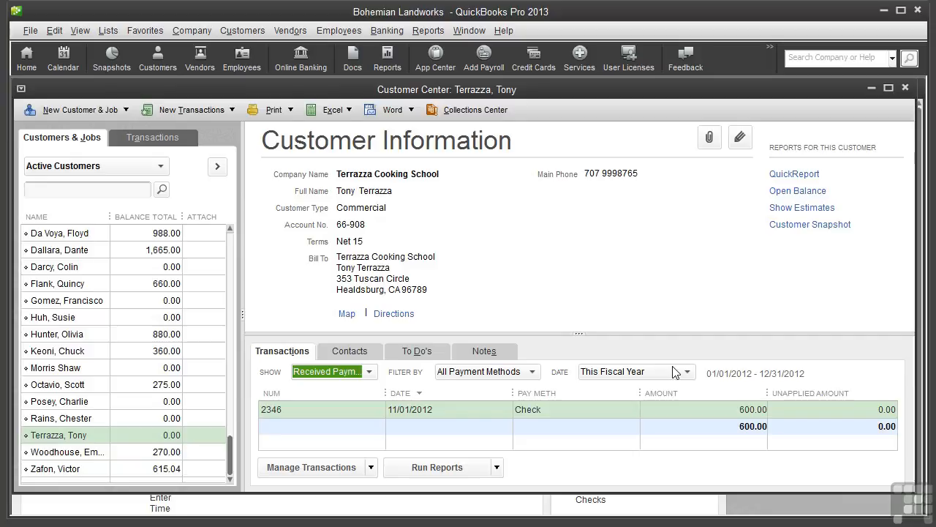
click(372, 468)
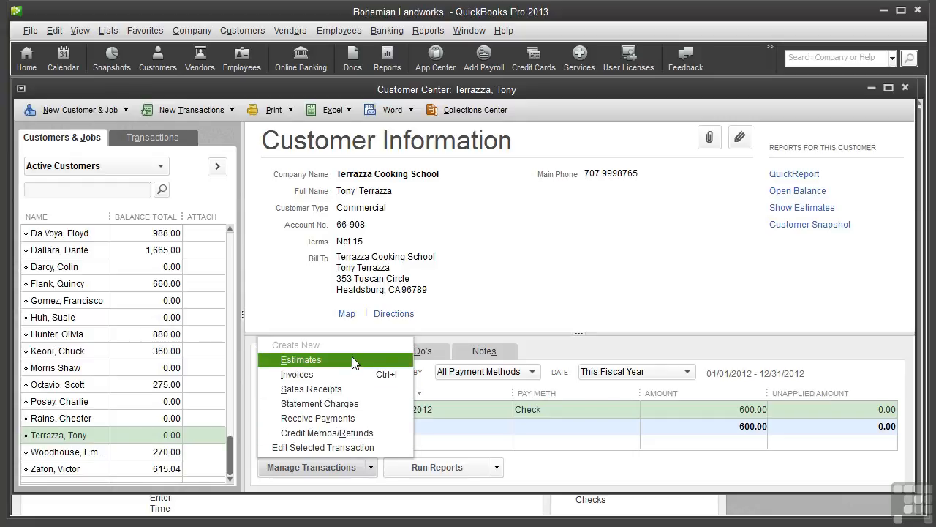
click(301, 360)
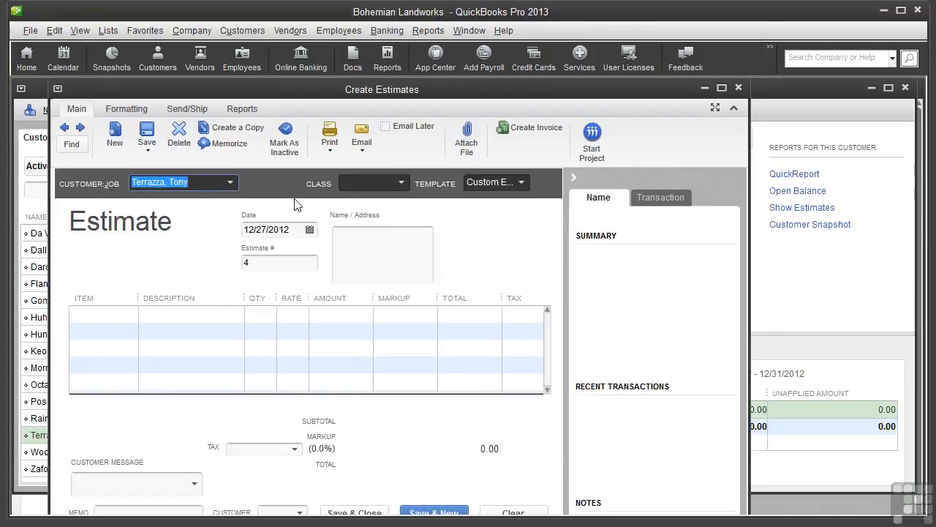
click(738, 89)
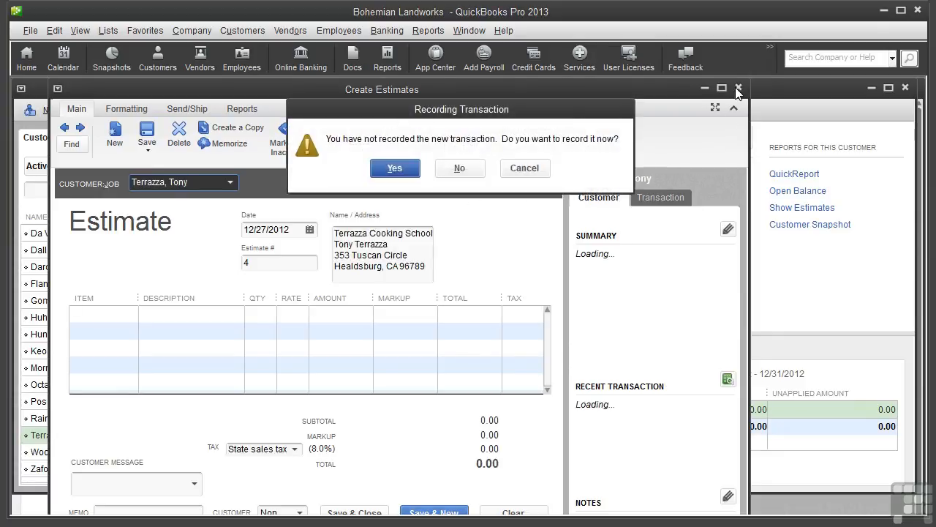
click(456, 166)
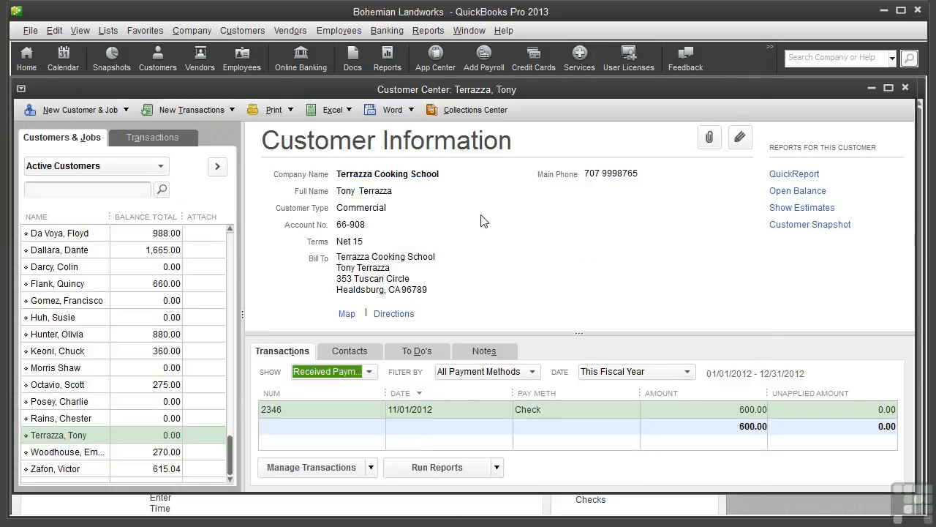
View Terrazza Cooking School's contacts, then its To Do's with the High-priority team building task.
click(337, 354)
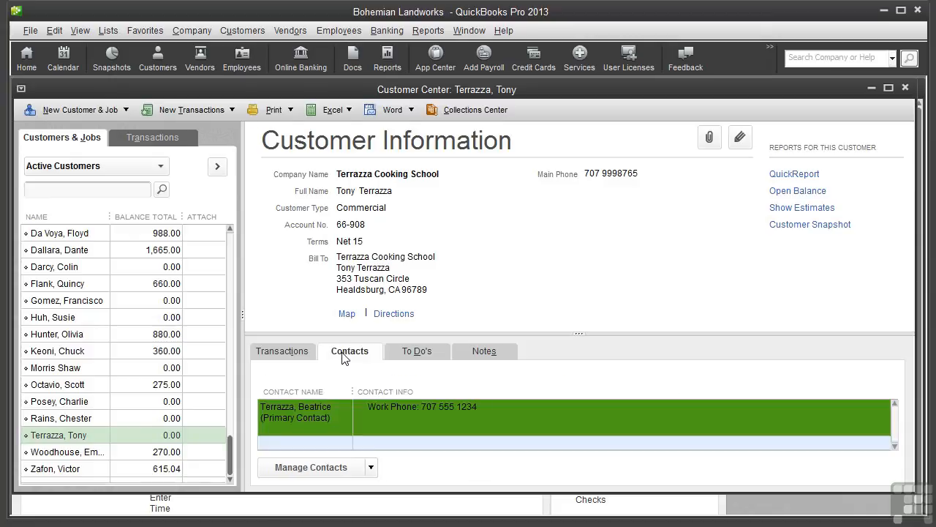
click(371, 468)
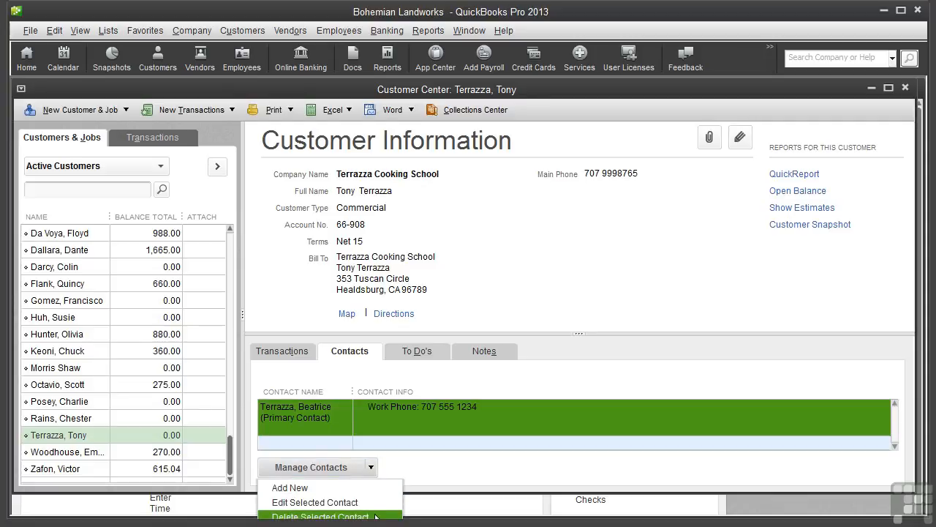
click(414, 352)
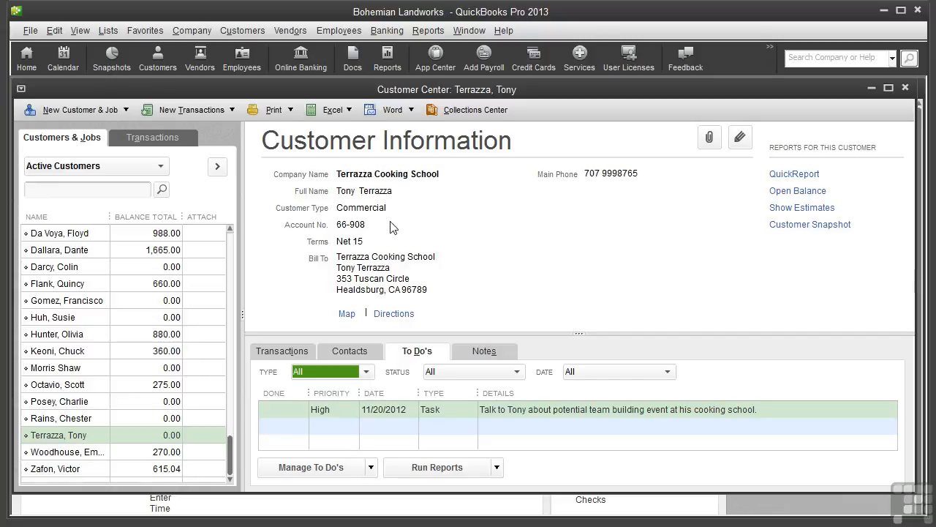
click(192, 30)
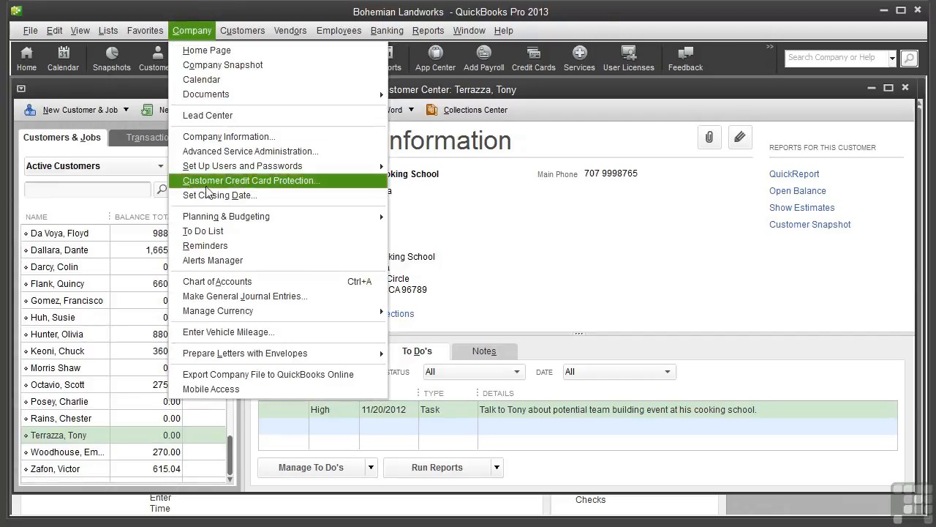
click(199, 232)
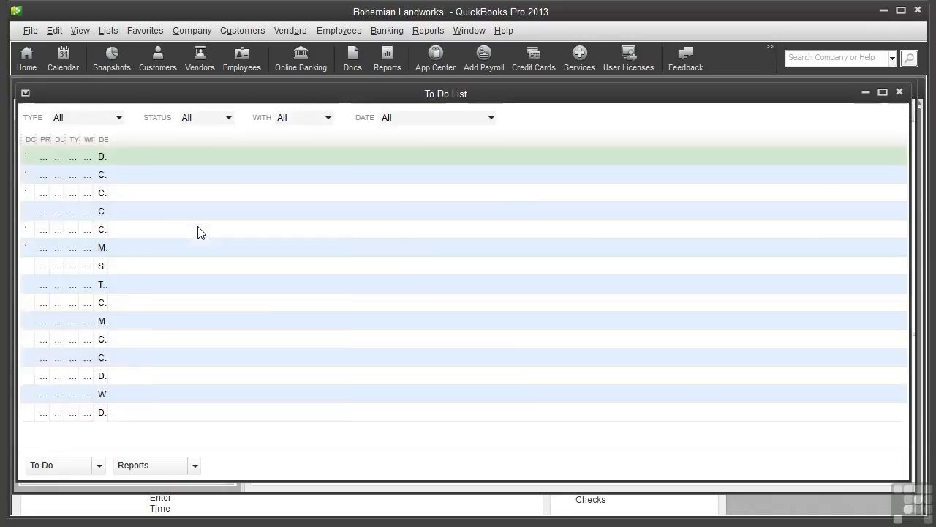
click(97, 468)
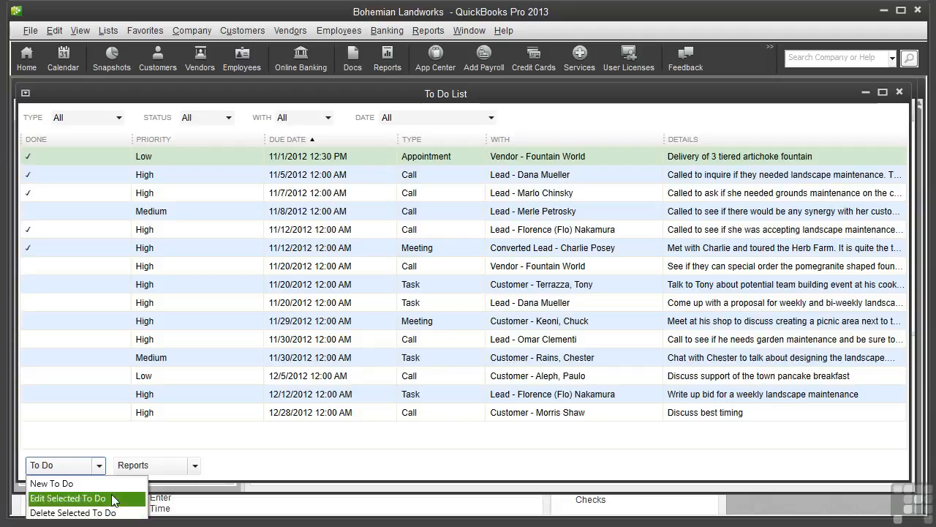
click(195, 467)
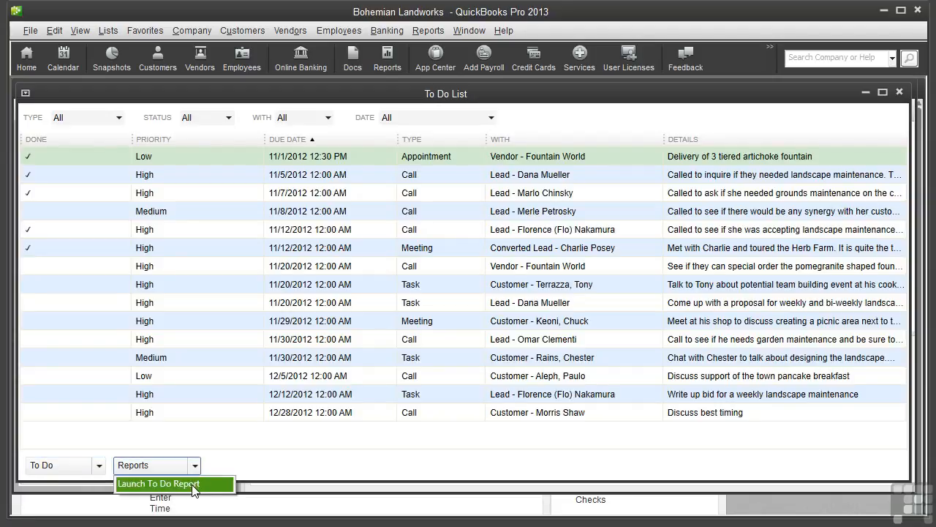
click(179, 484)
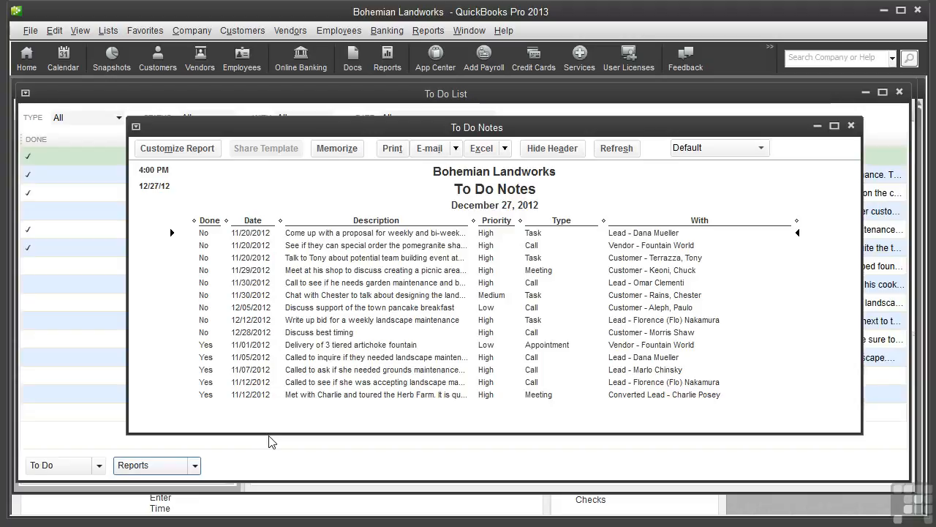
click(850, 127)
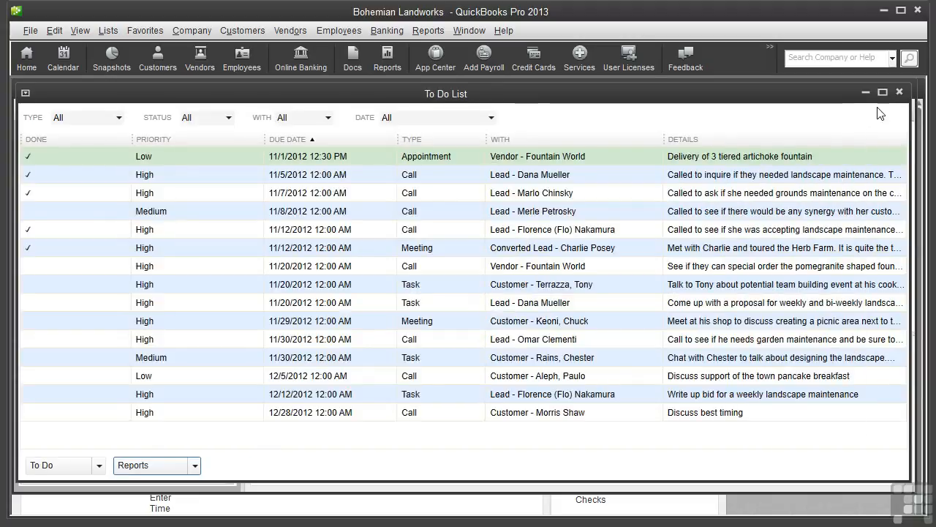
Close the To Do List and review the Type, Status and Date filters, keeping All.
click(901, 93)
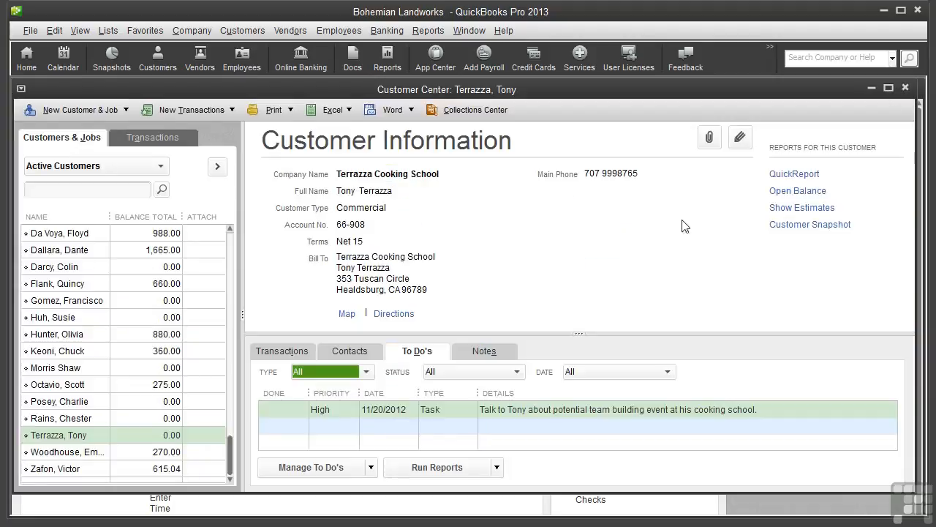
click(366, 373)
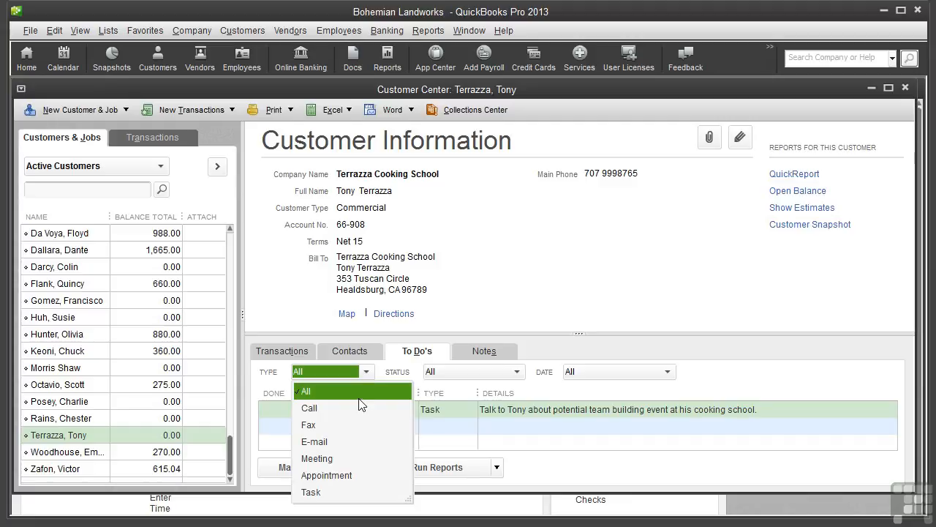
click(517, 373)
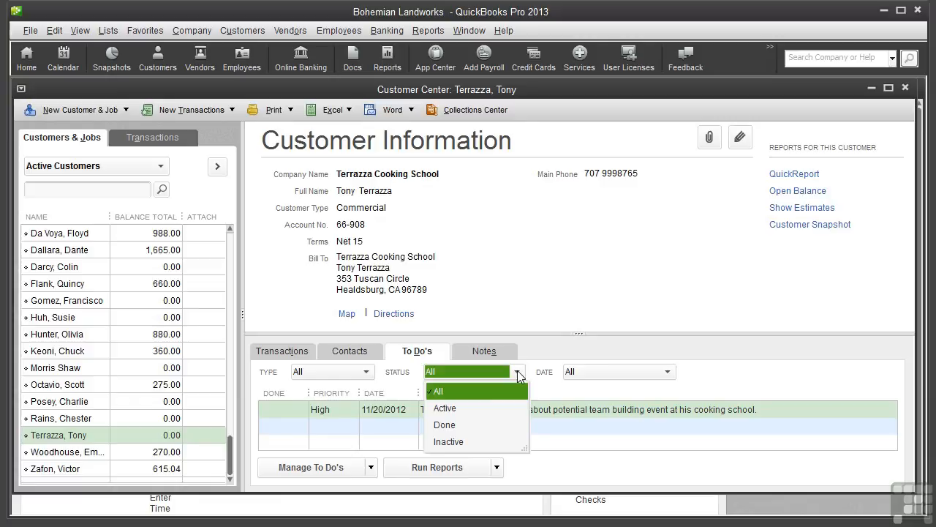
click(671, 372)
click(671, 372)
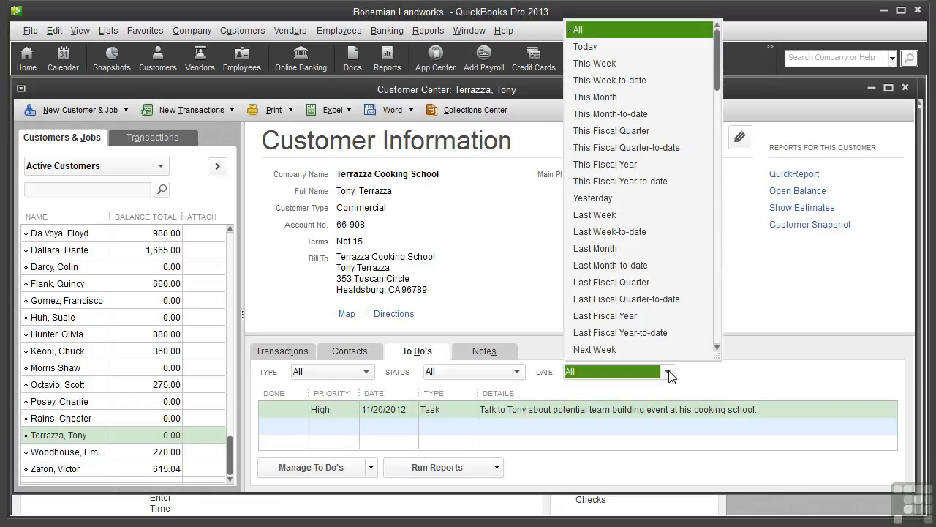
click(670, 373)
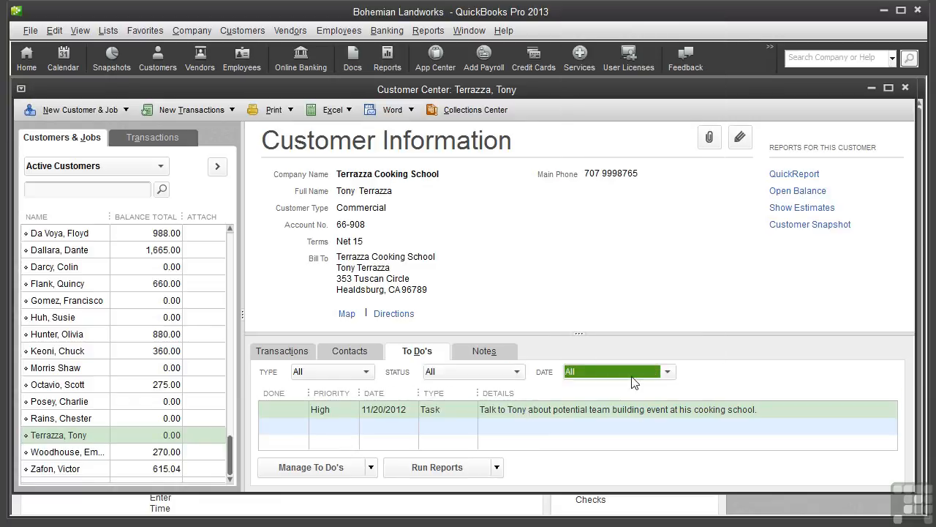
Run the To Do Notes report for this customer and close it.
click(496, 468)
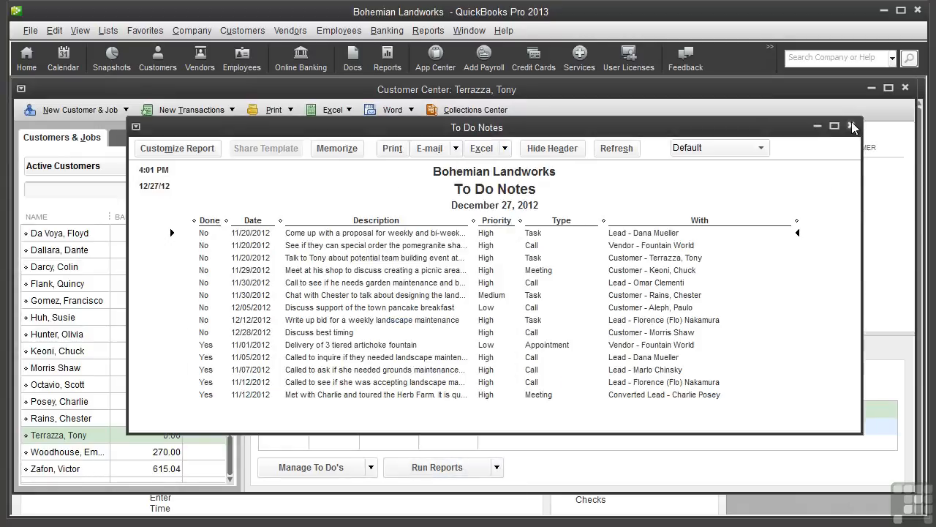
click(851, 128)
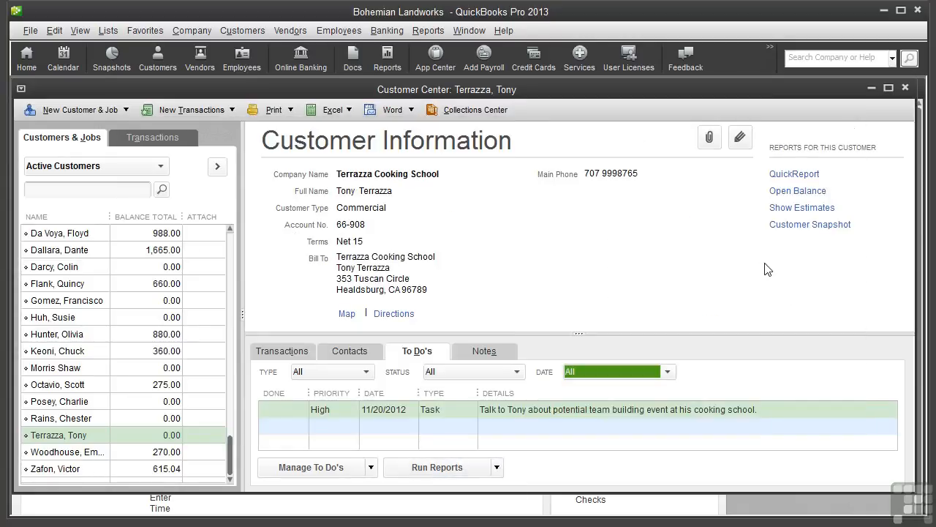
click(372, 469)
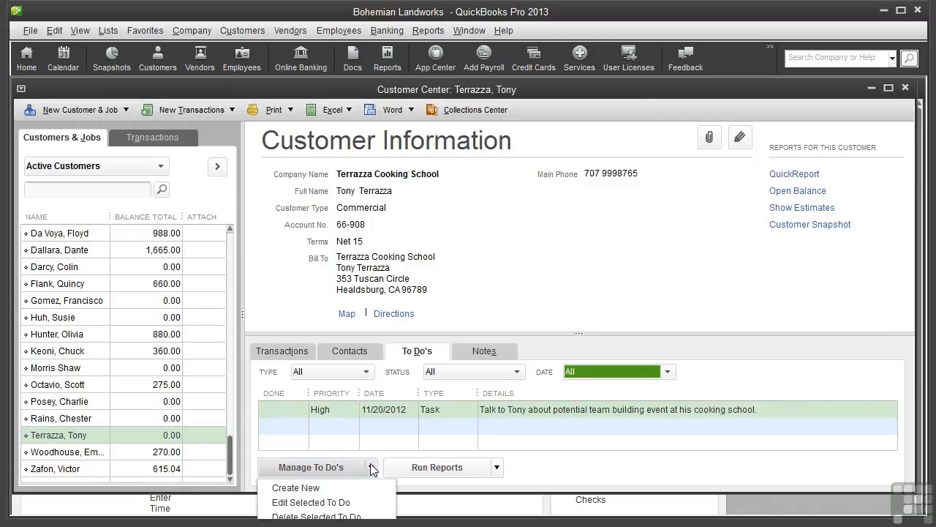
Create an Active, Medium-priority Call to-do due 12/28/2012 to return the customer's call.
click(344, 486)
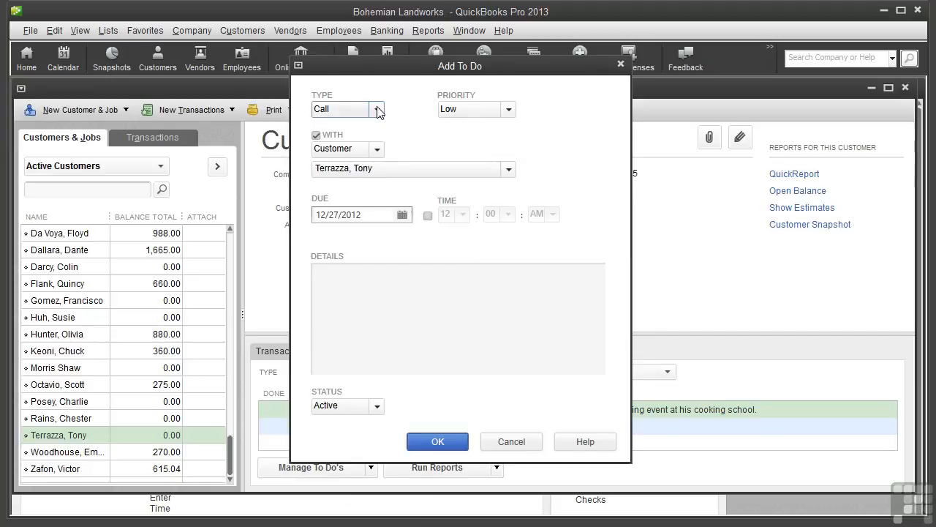
click(378, 111)
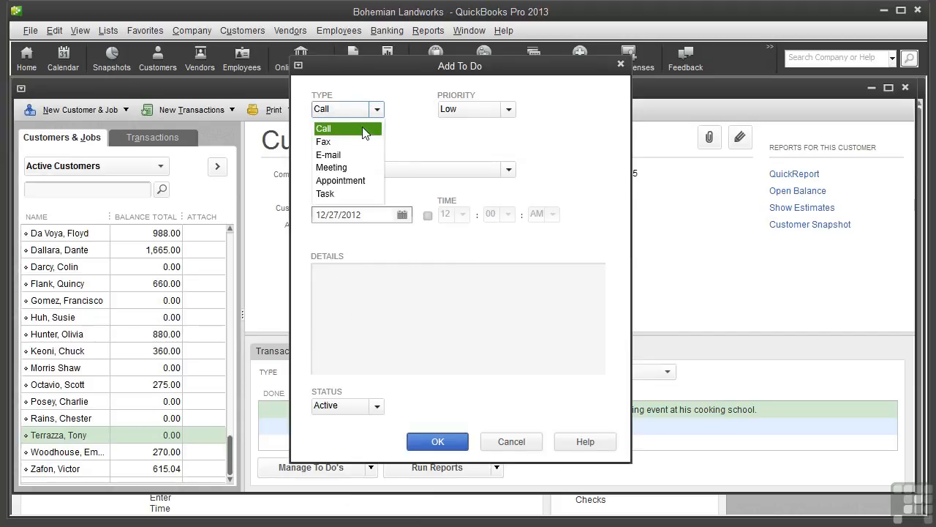
click(364, 130)
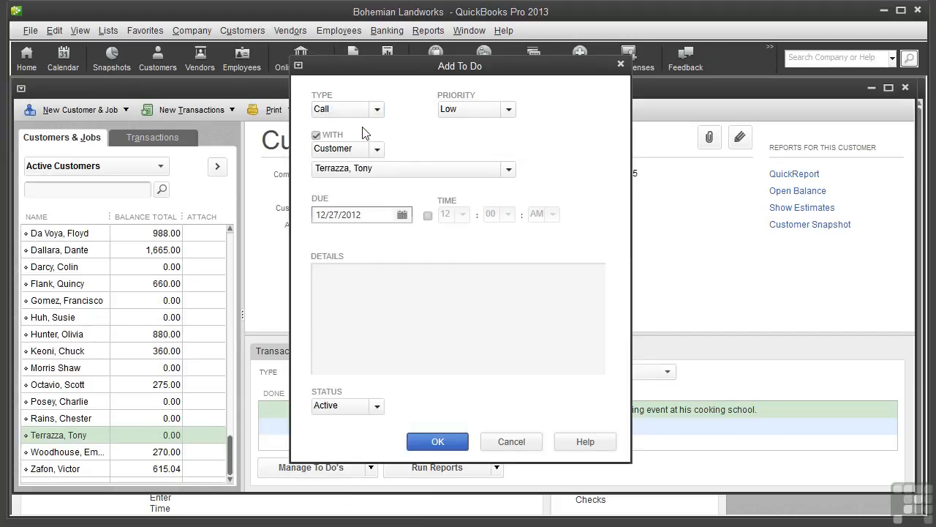
click(509, 111)
click(461, 142)
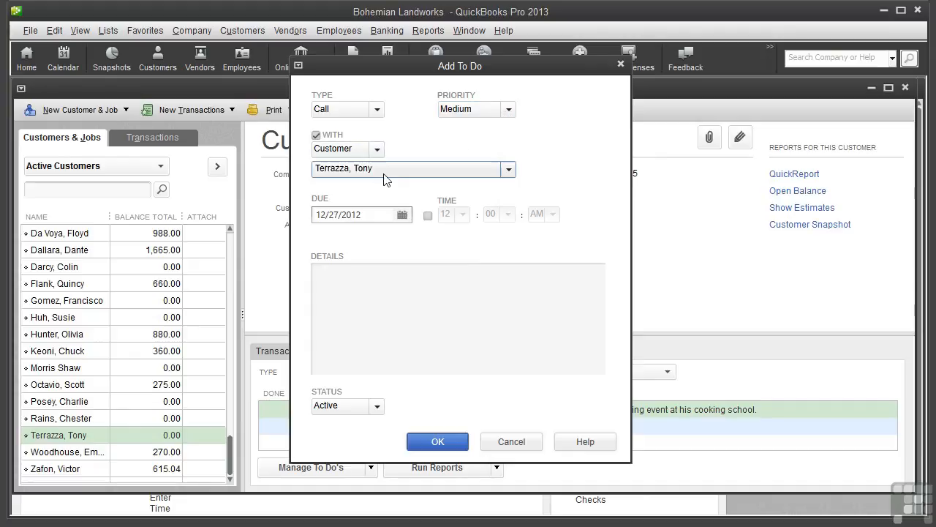
click(402, 216)
click(496, 341)
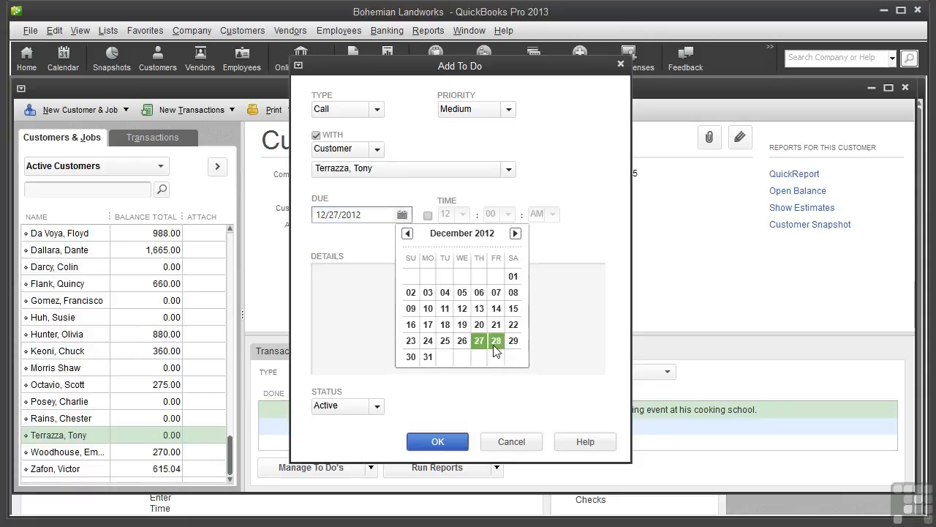
click(329, 279)
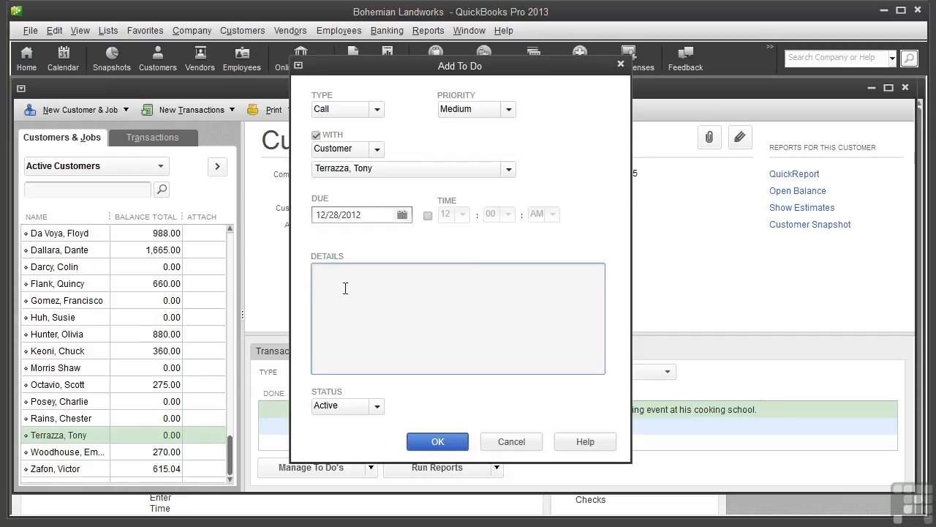
text(Return Tony's call)
click(377, 408)
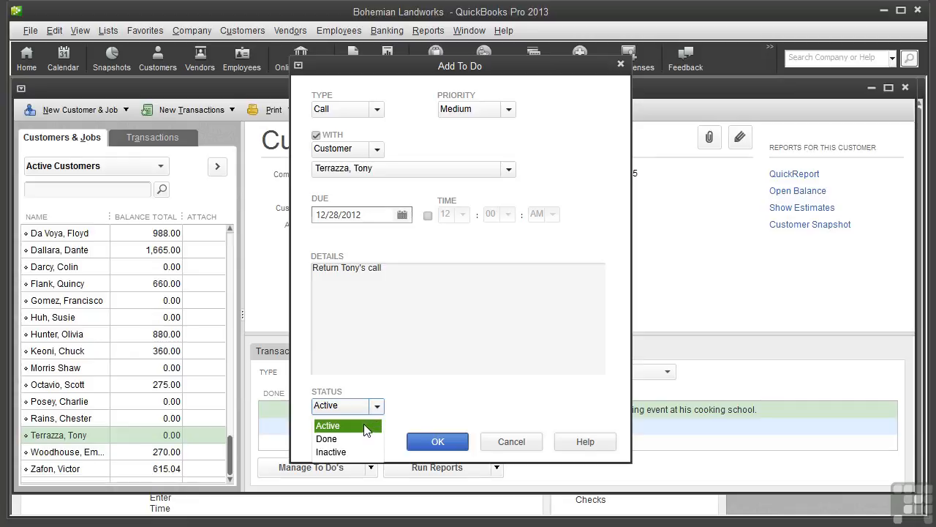
click(365, 430)
click(439, 444)
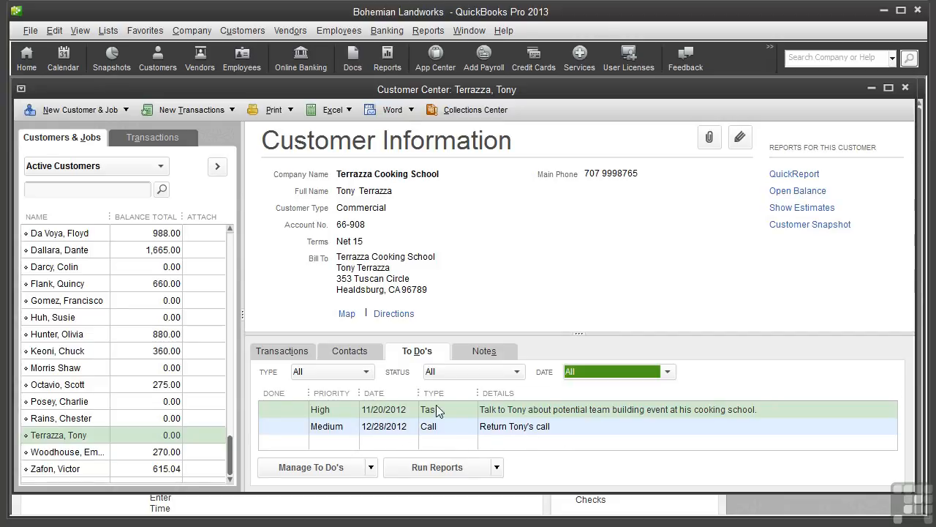
Show Terrazza Cooking School's notes, listing the existing note about the chef and manager.
click(480, 352)
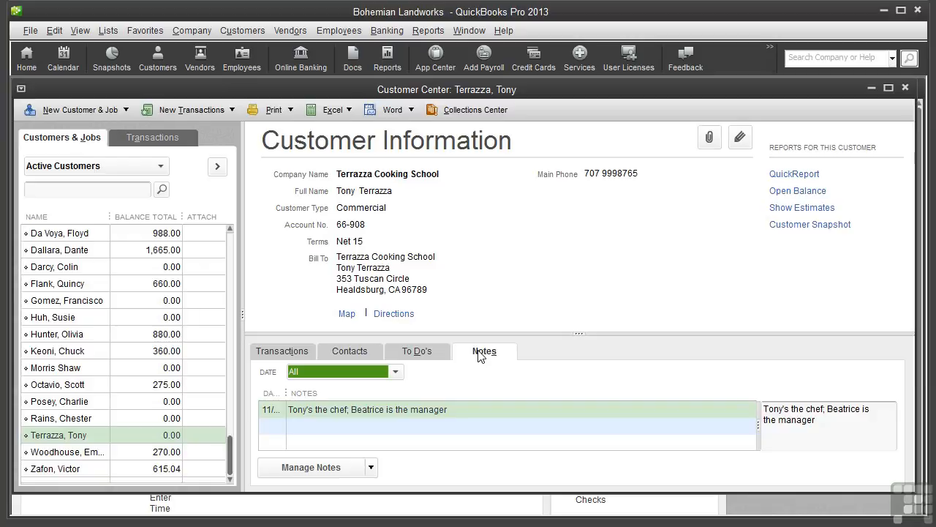
click(372, 468)
Add a date/time-stamped note reading 'Wants to create a Tuscan-inspired garden'.
click(359, 494)
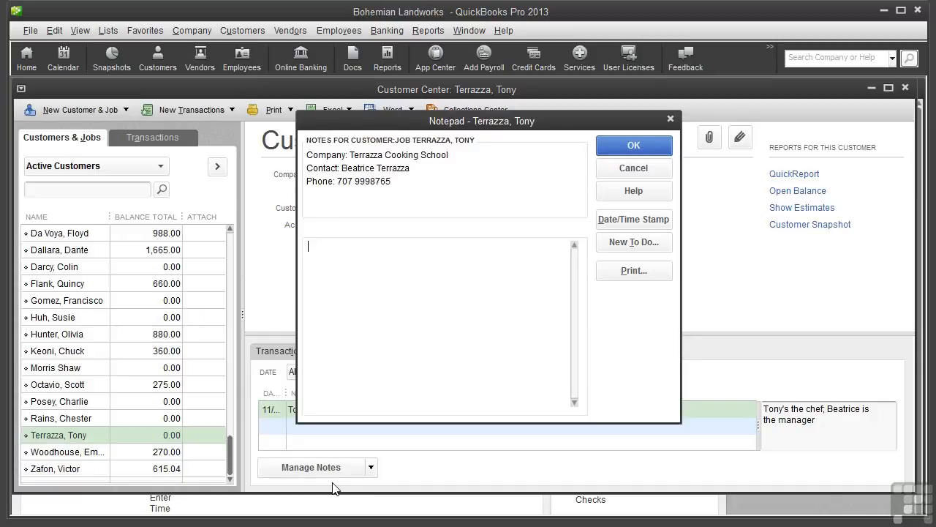
click(627, 221)
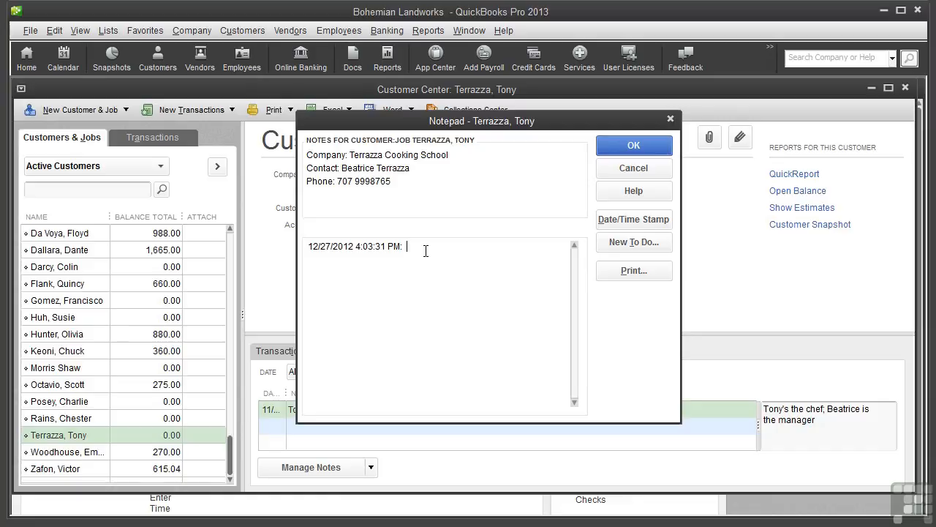
text(Wants to create a Tuscan-inspired garden)
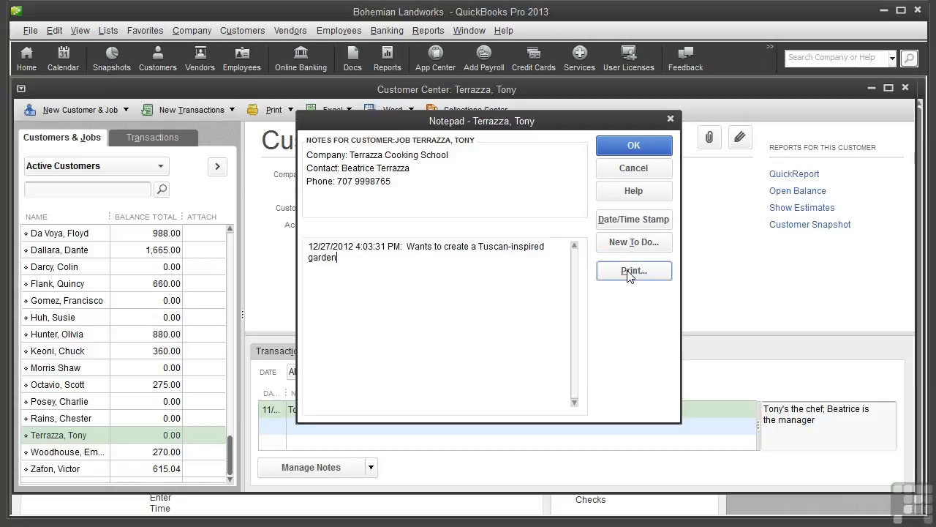
click(634, 145)
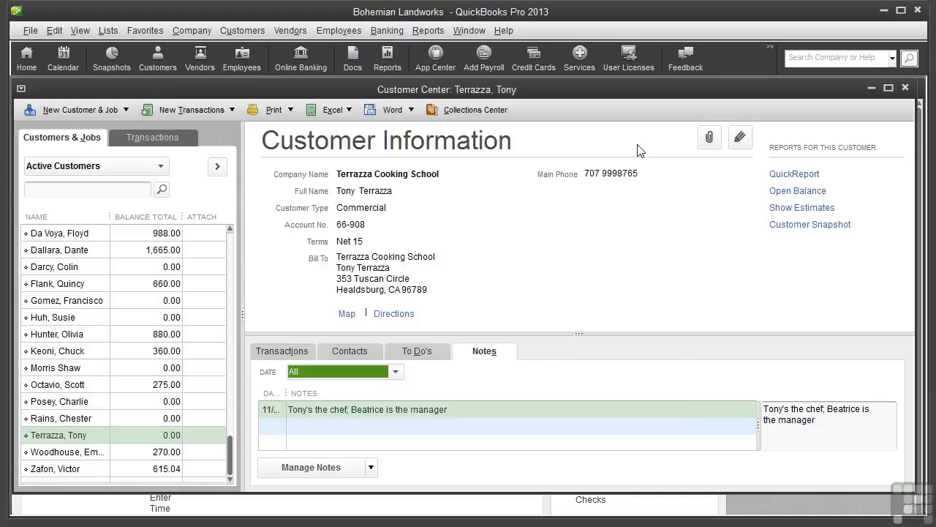